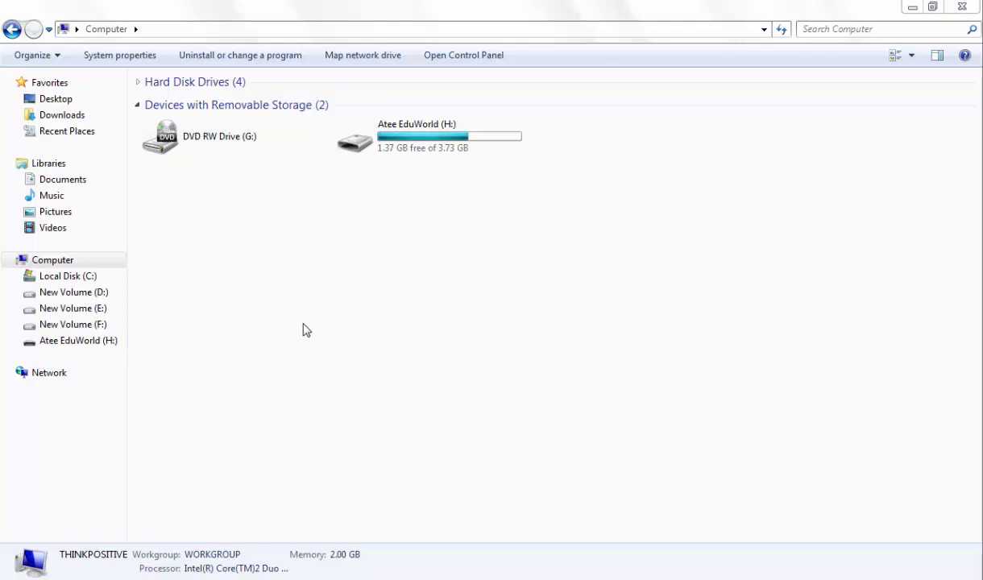
# Open photo 1 from the Pictures library for editing in Paint
pyautogui.click(53, 212)
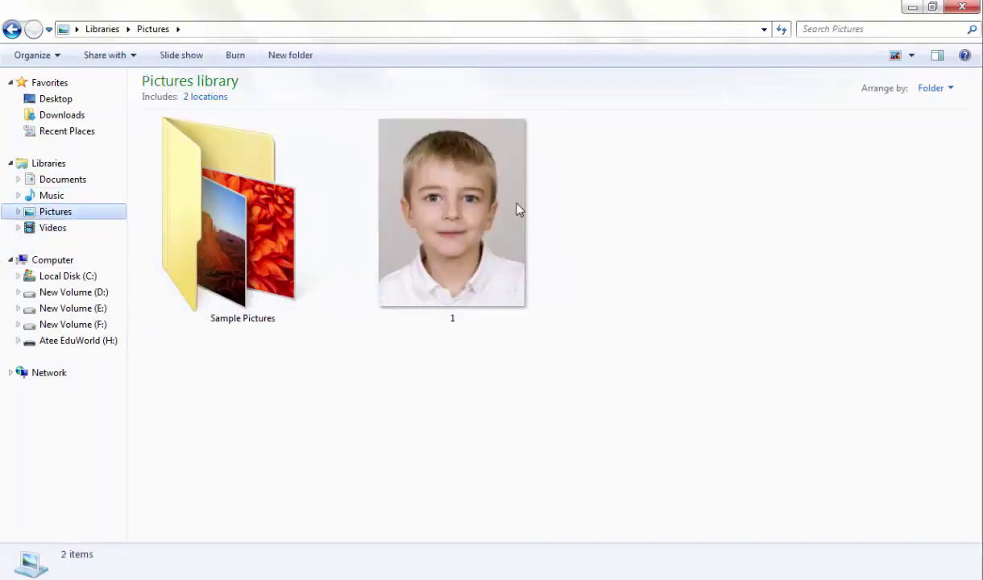
pyautogui.click(462, 253)
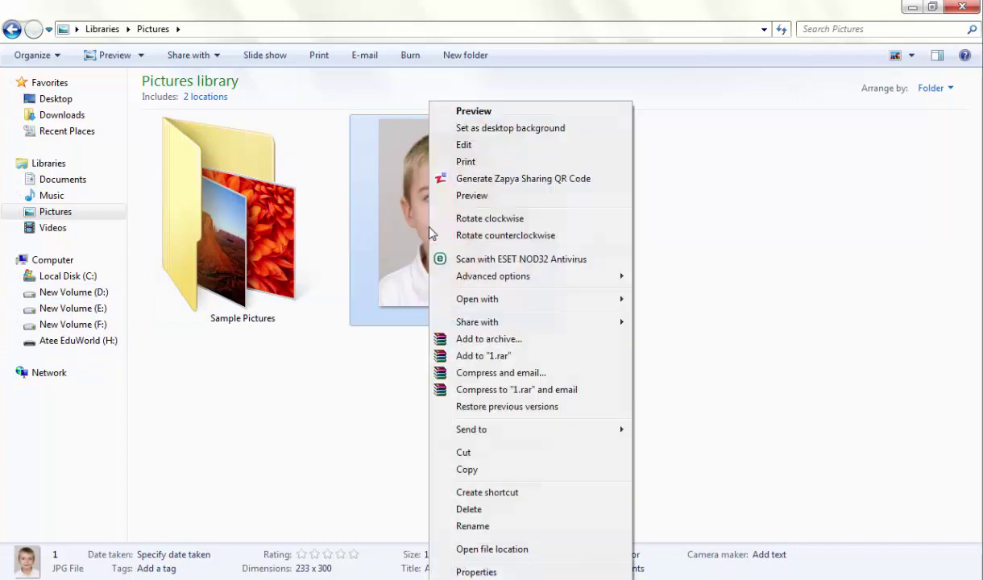
pyautogui.rightClick(428, 229)
pyautogui.click(464, 145)
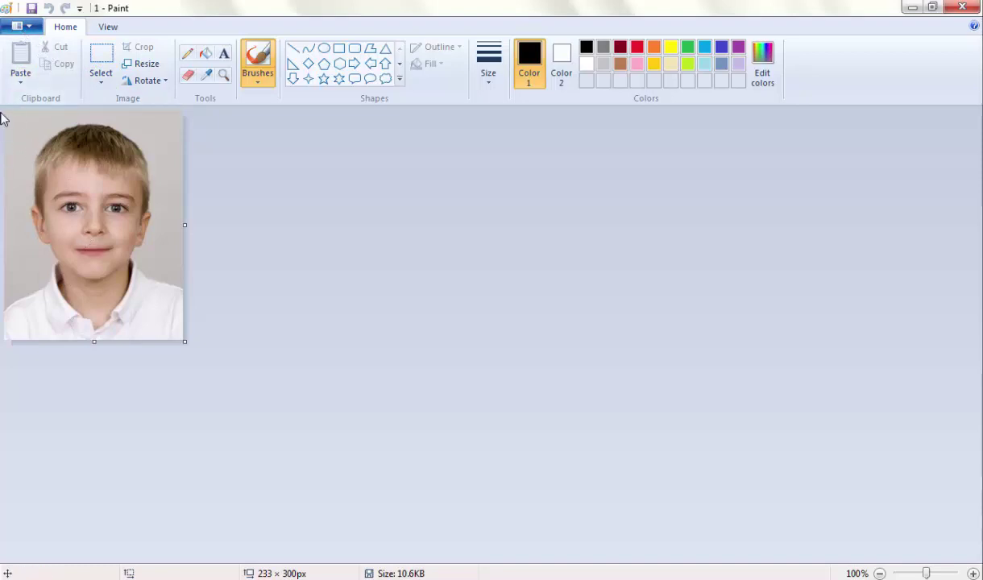
# Save the photo as a 24-bit Bitmap named pic in the Pictures library and close Paint
pyautogui.click(13, 25)
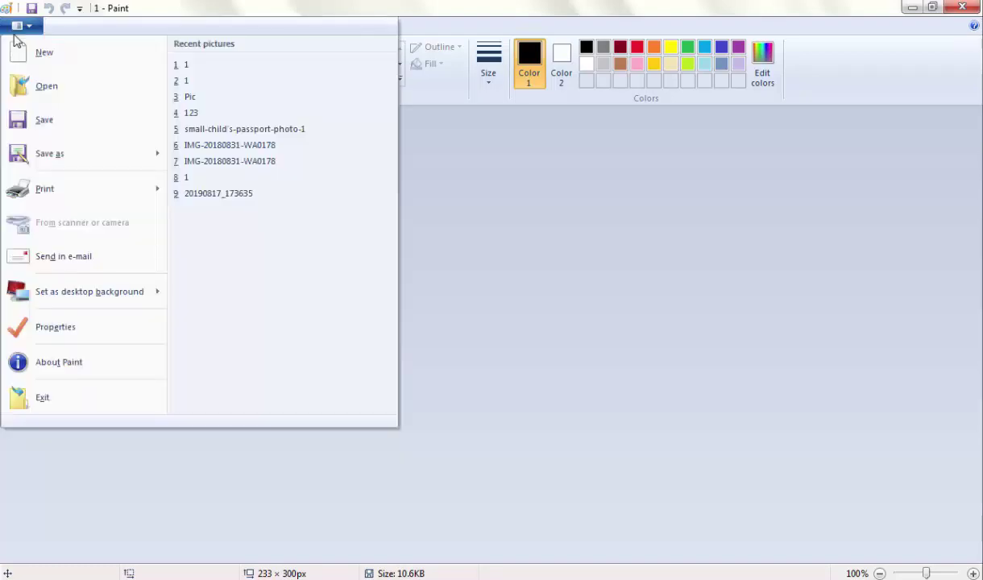
pyautogui.click(36, 147)
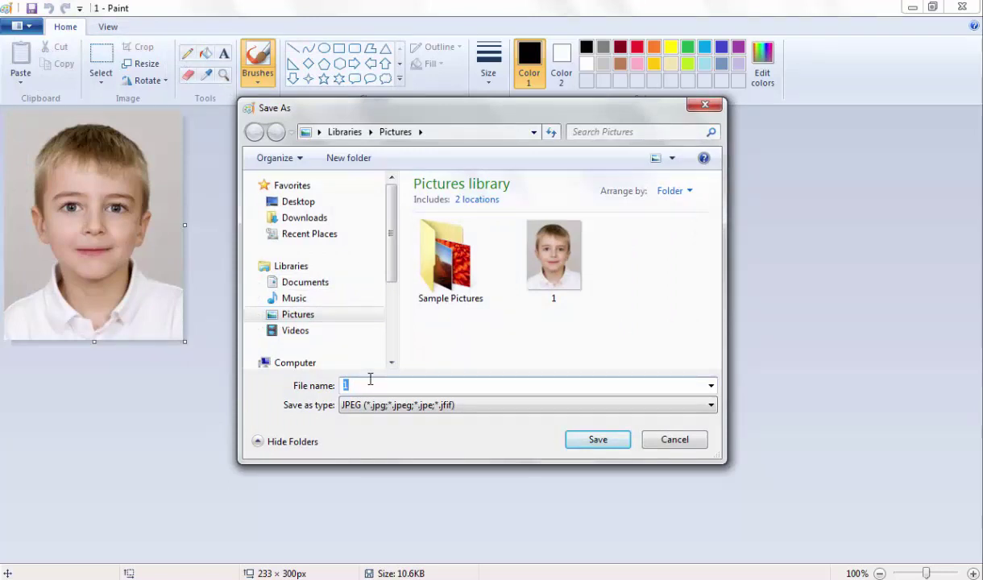
pyautogui.write('pic')
pyautogui.click(371, 408)
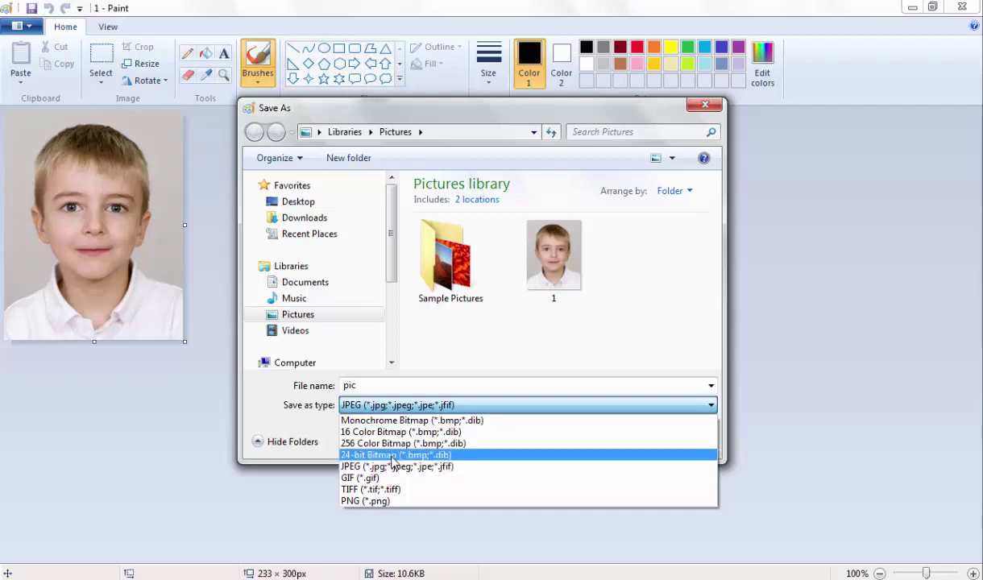
pyautogui.click(465, 456)
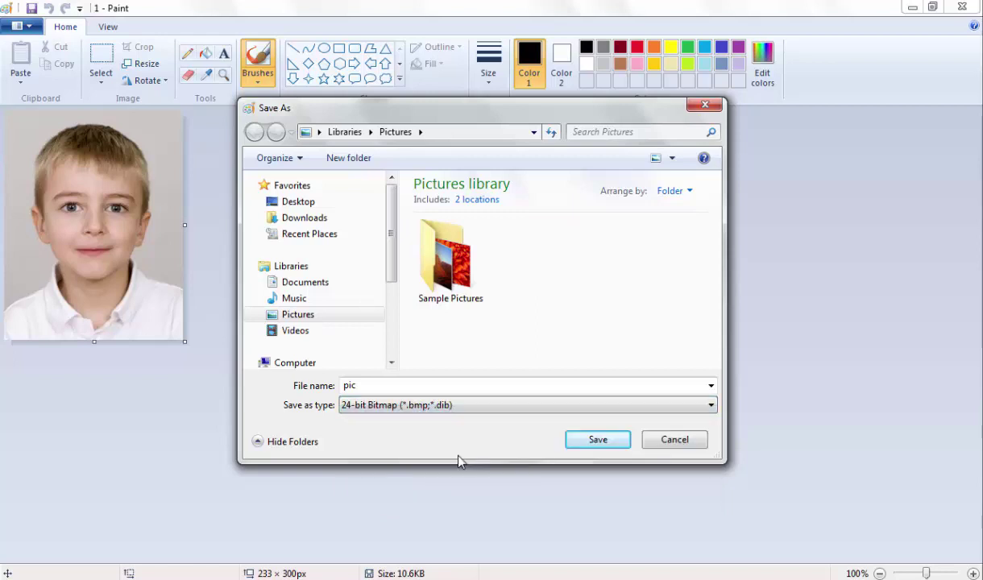
pyautogui.click(596, 440)
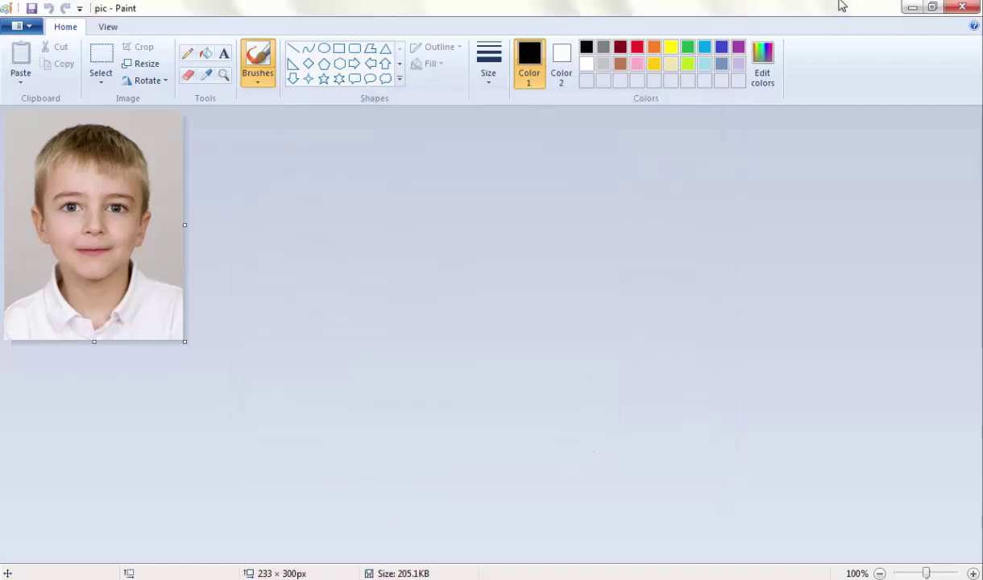
pyautogui.click(962, 7)
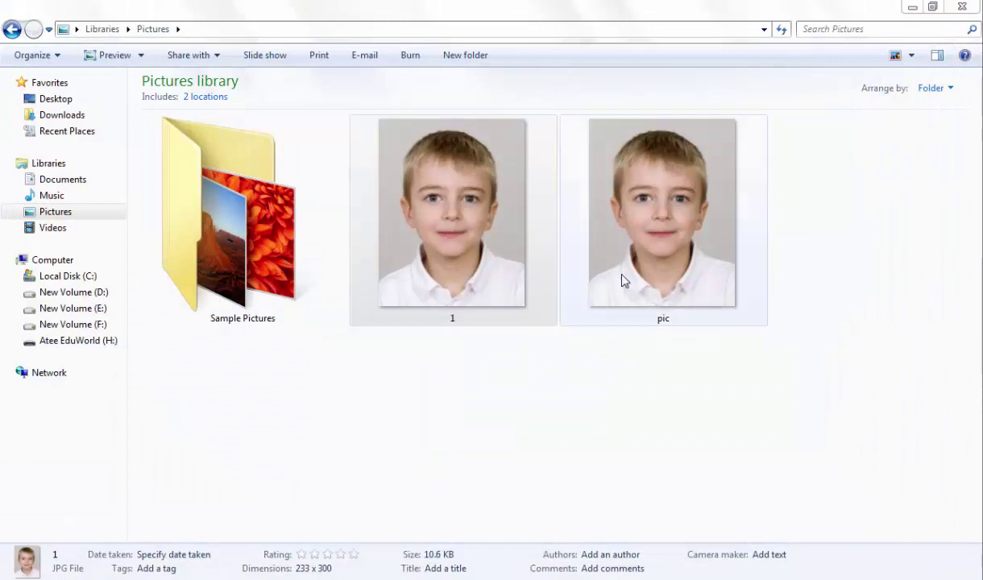
pyautogui.click(758, 208)
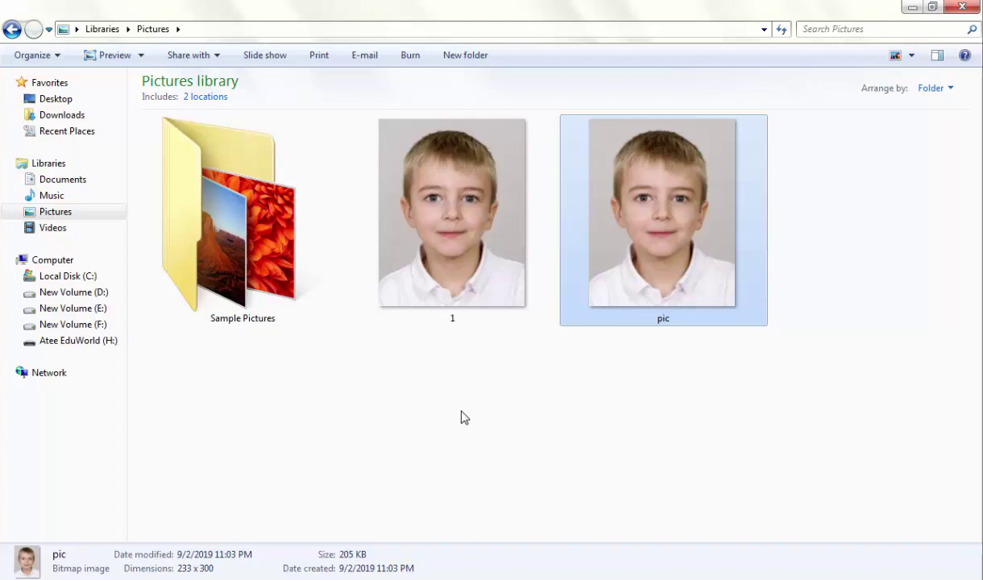
# Create a new text document with the default name in the Pictures library and open it in Notepad
pyautogui.rightClick(310, 488)
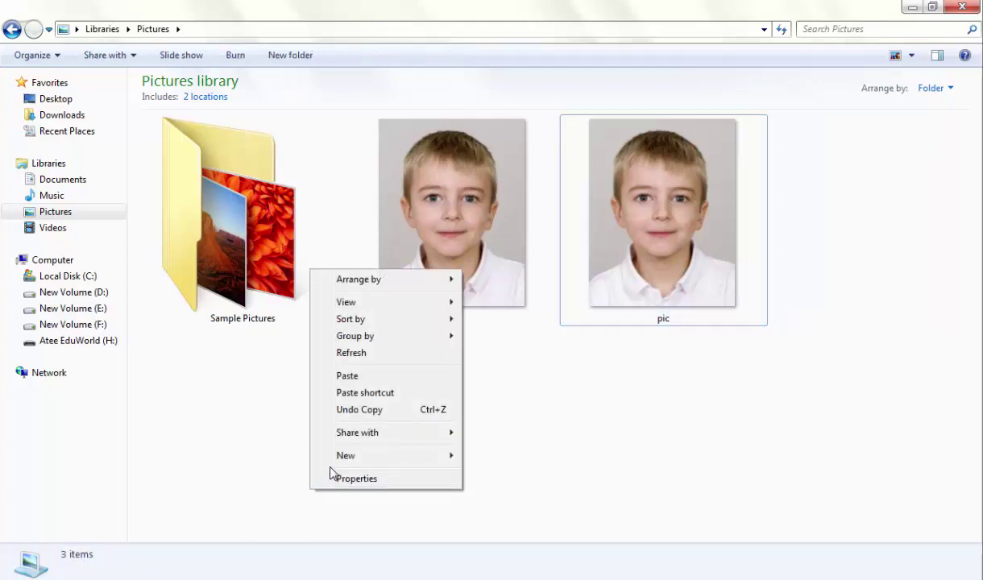
pyautogui.moveTo(335, 458)
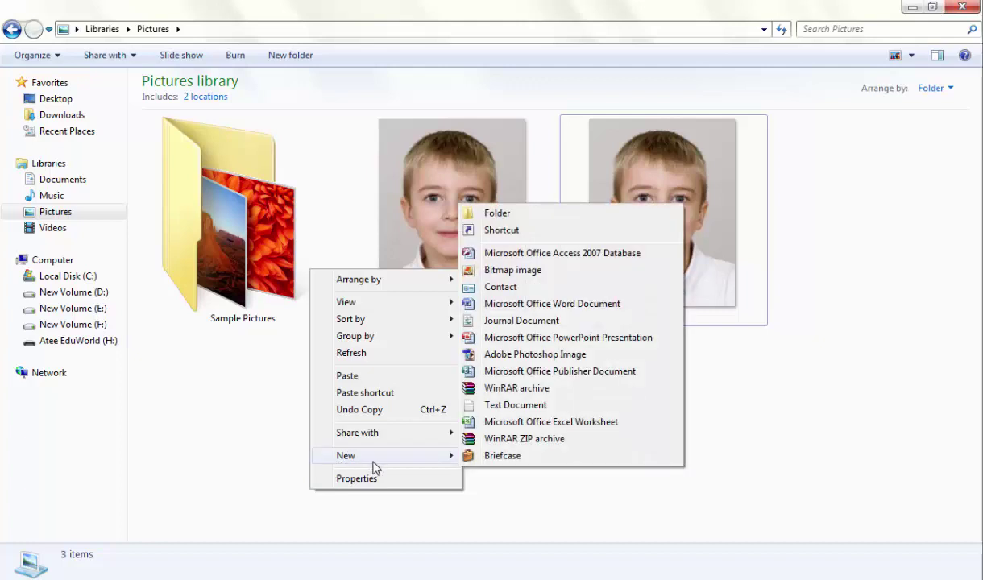
pyautogui.click(516, 406)
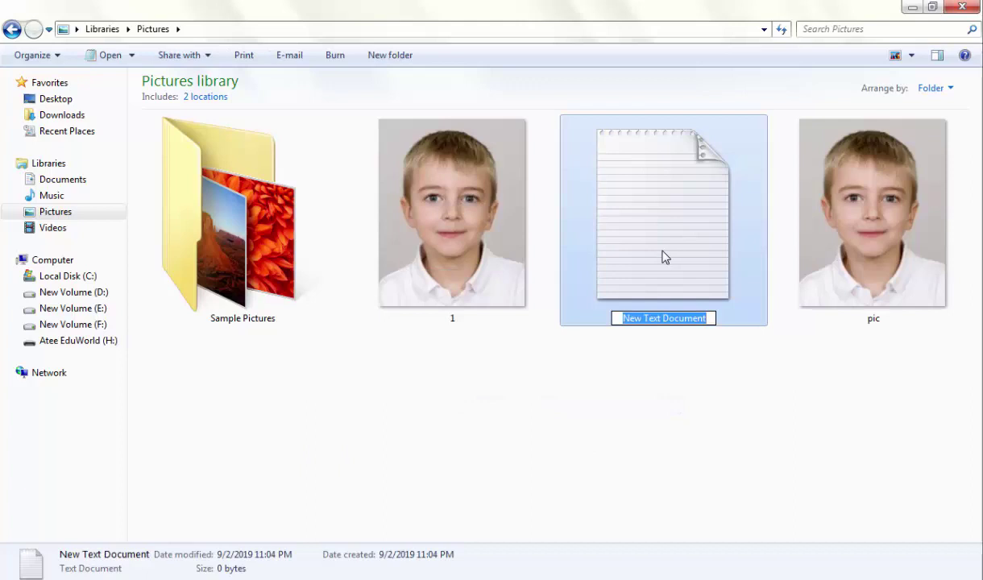
pyautogui.press('Return')
pyautogui.doubleClick(664, 259)
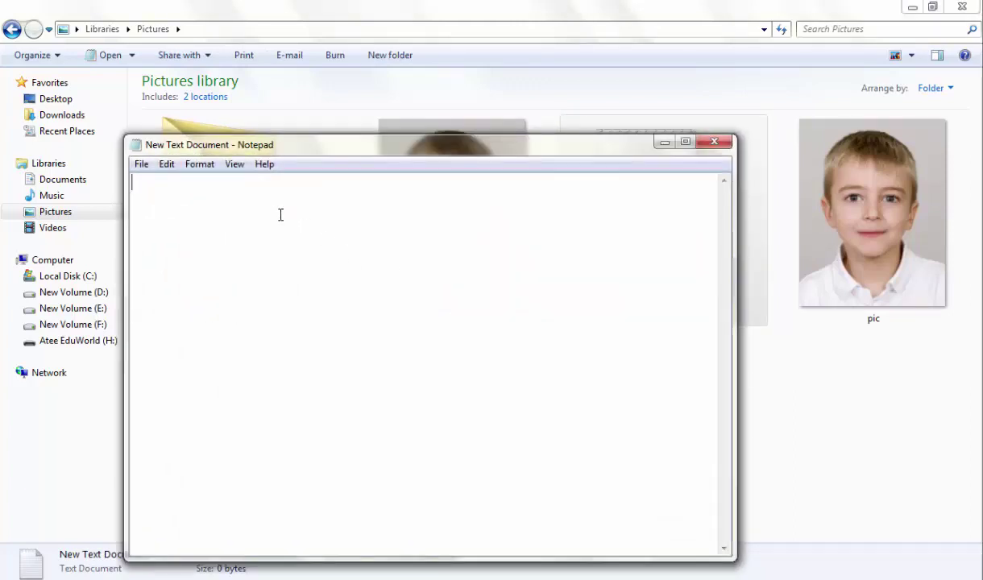
# Enter [autorun] as the first line of the text document and start the second line with icon=
pyautogui.write('[autorin')
pyautogui.press('BackSpace')
pyautogui.press('BackSpace')
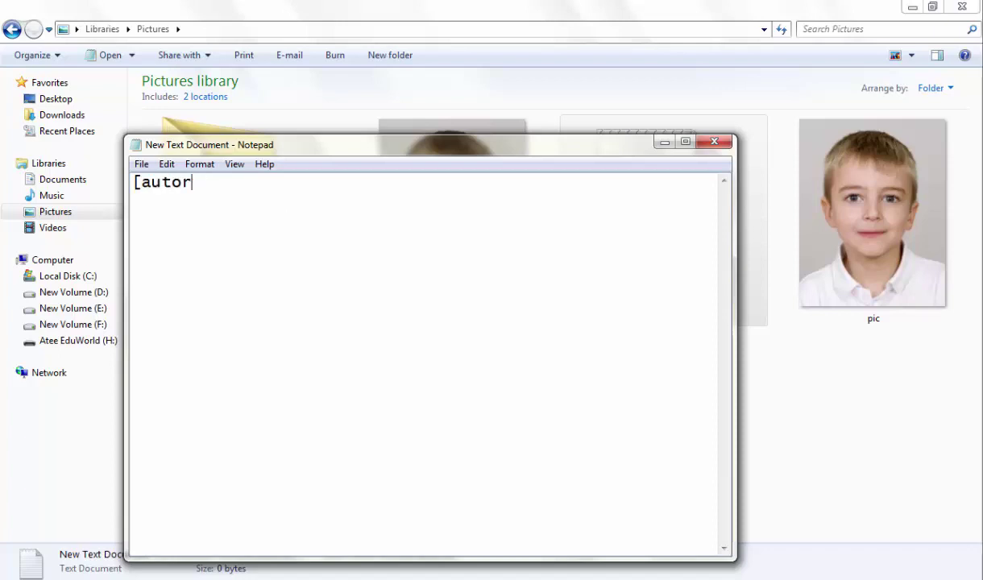
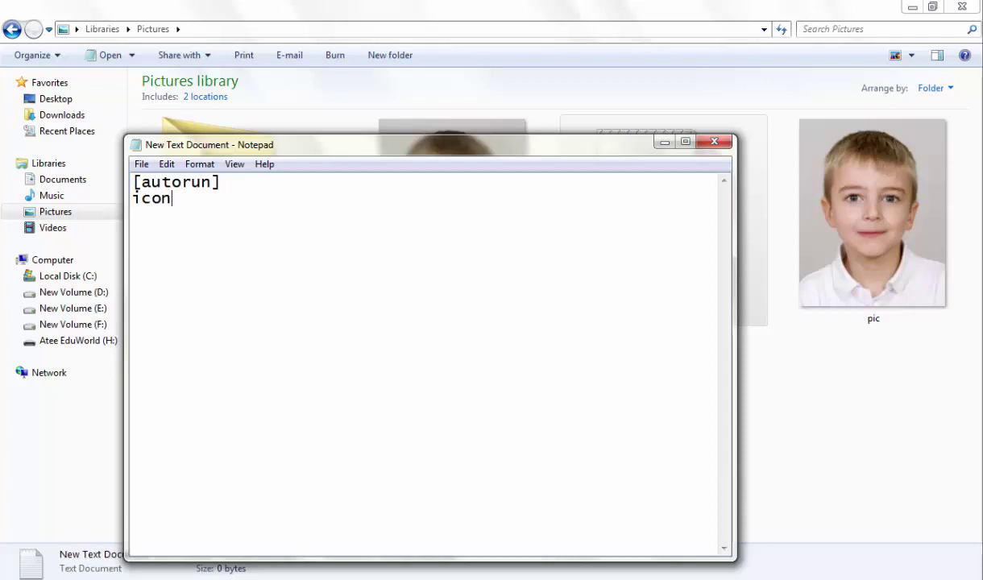
pyautogui.write('=')
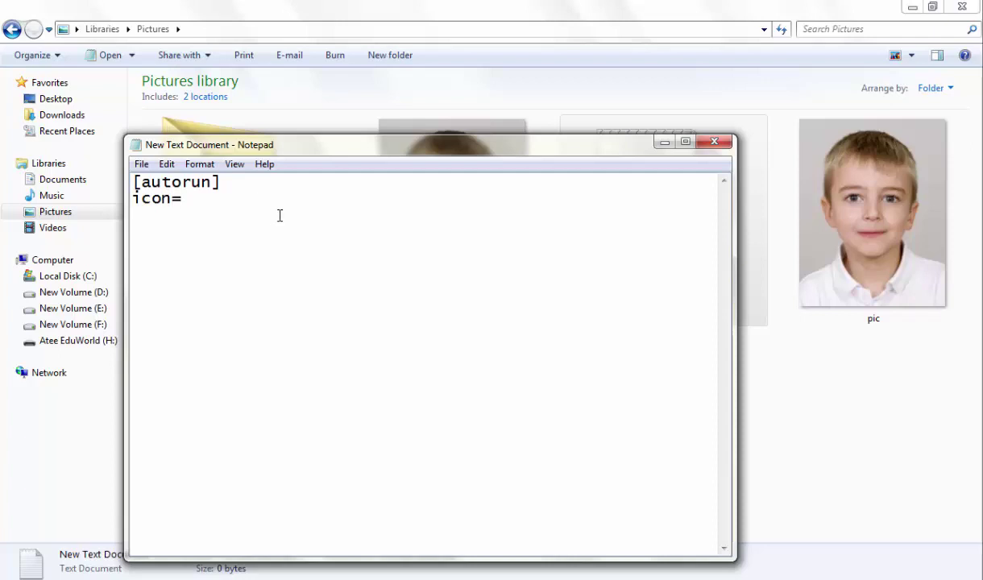
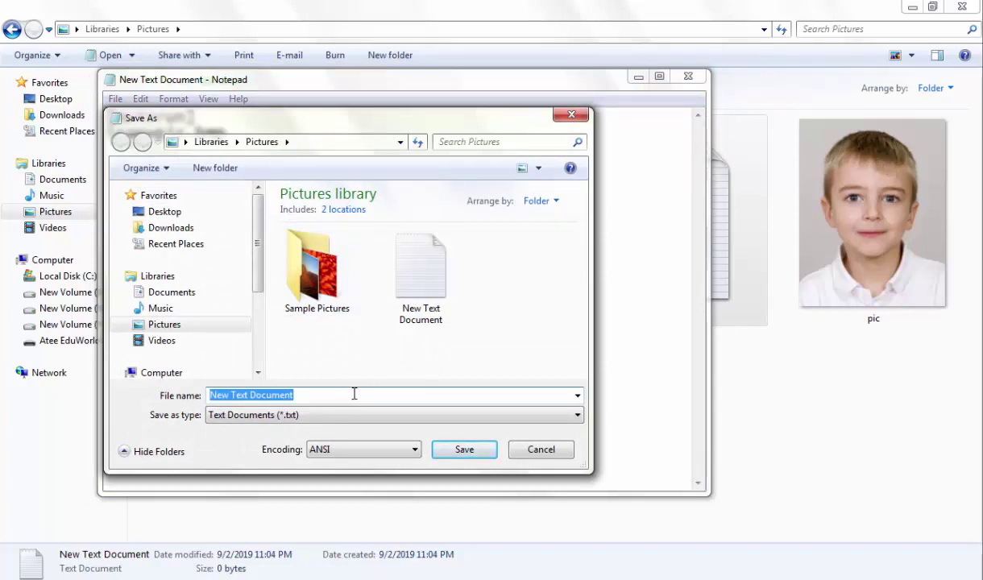
# Save the text document as a setup information file named autorun in the Pictures library
pyautogui.write('a')
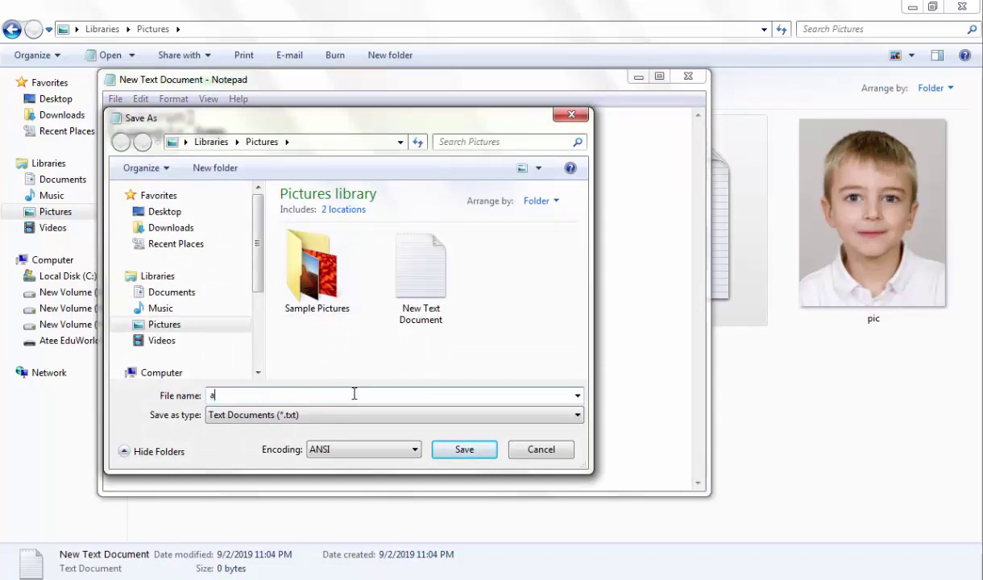
pyautogui.write('uto')
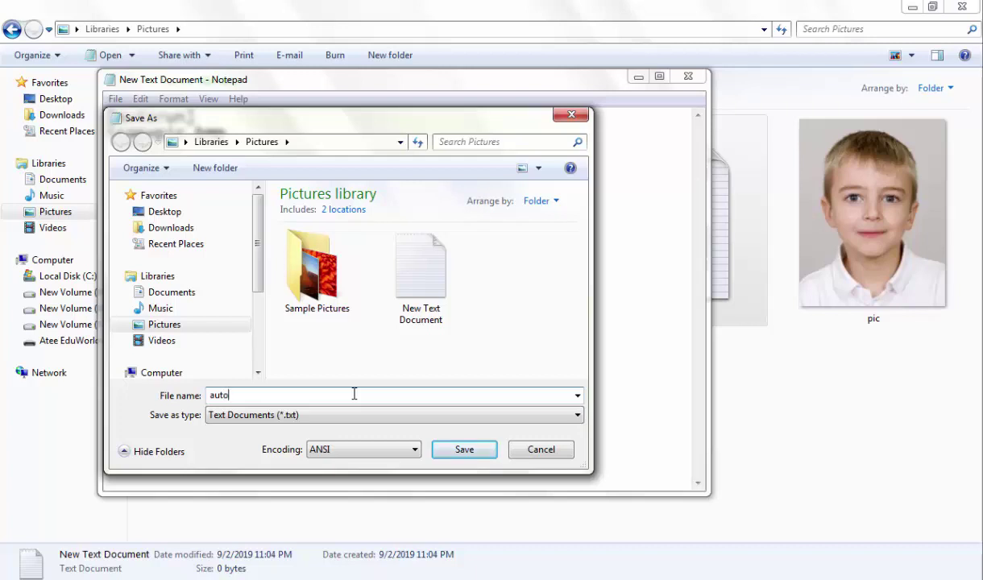
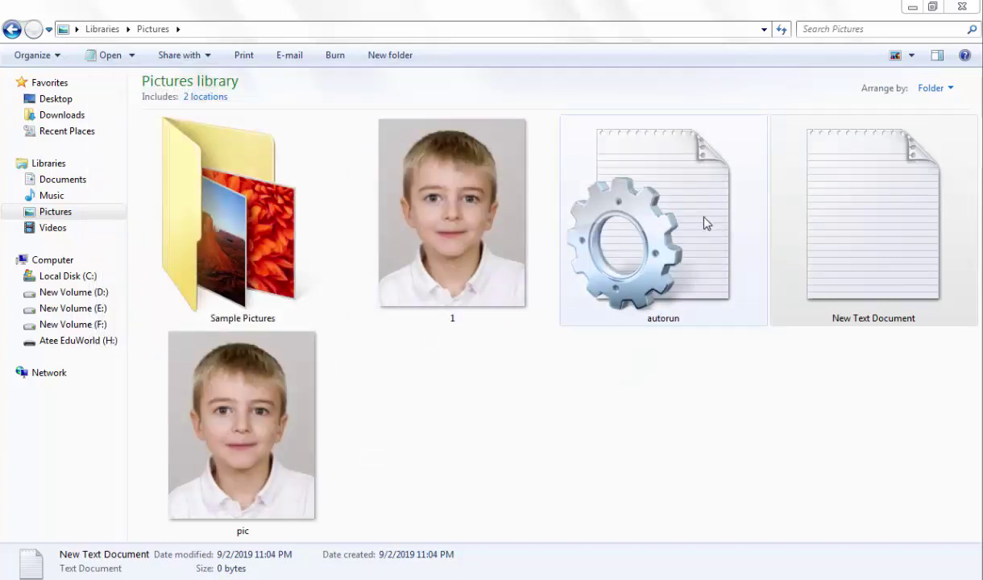
pyautogui.click(704, 223)
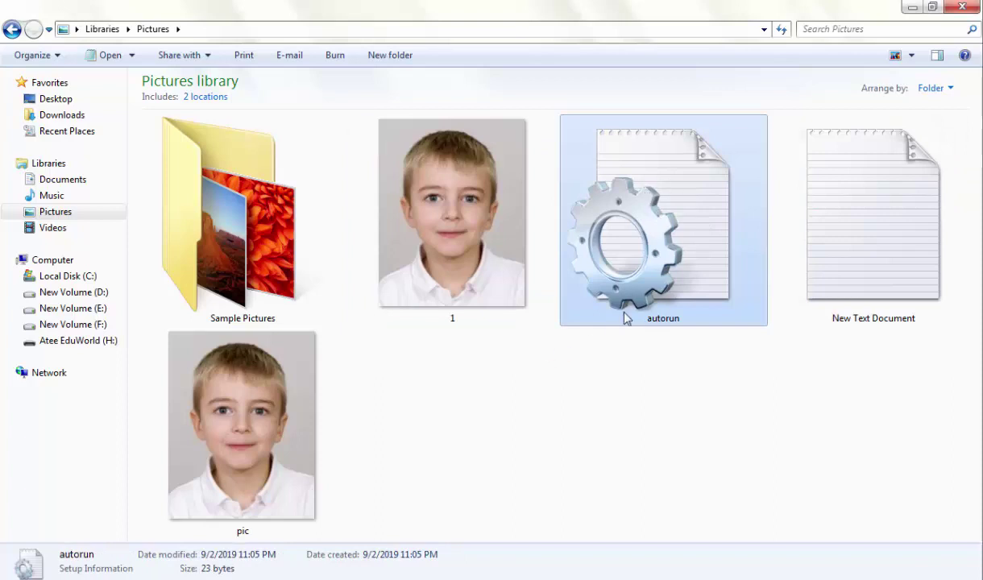
pyautogui.click(592, 388)
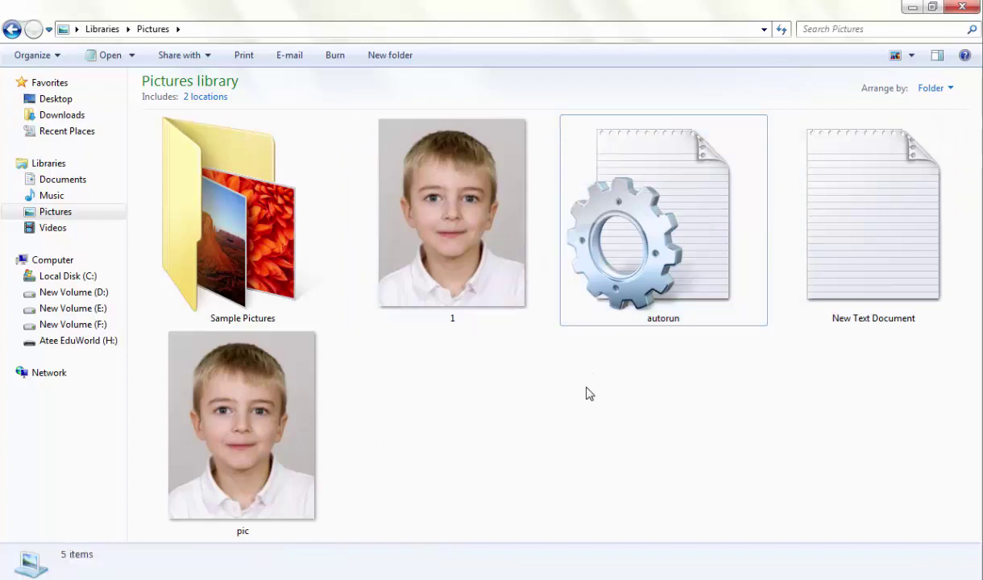
# Copy the autorun and pic files from the Pictures library into the root of the Atee EduWorld (H:) drive and refresh the folder
pyautogui.click(645, 280)
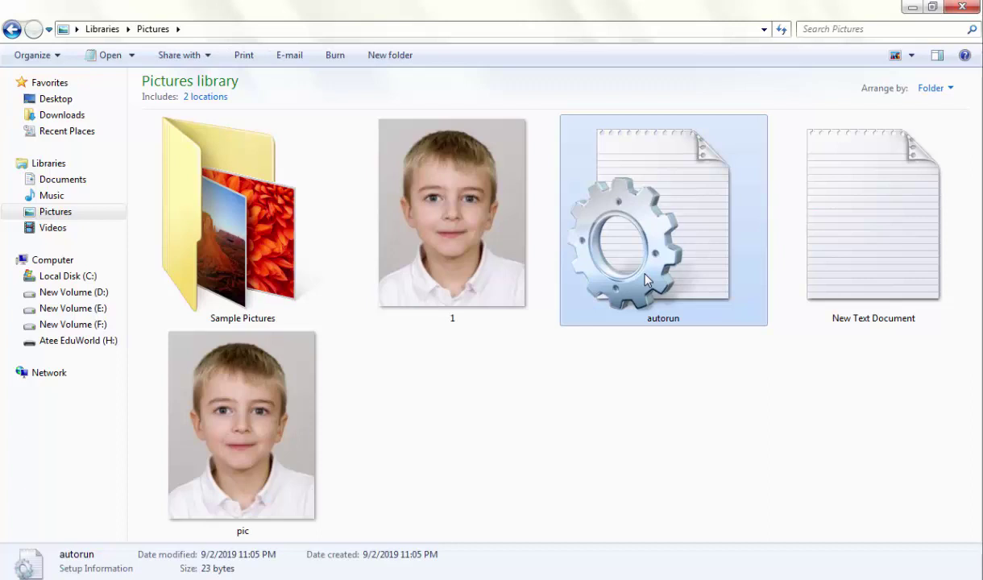
pyautogui.keyDown('ctrl'); pyautogui.click(268, 416); pyautogui.keyUp('ctrl')
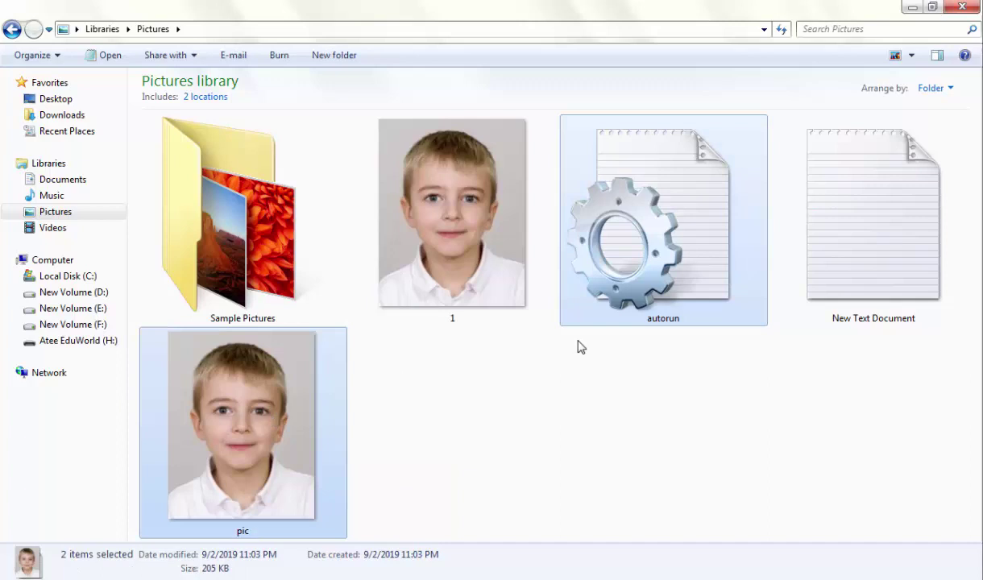
pyautogui.rightClick(695, 217)
pyautogui.click(709, 418)
pyautogui.click(57, 345)
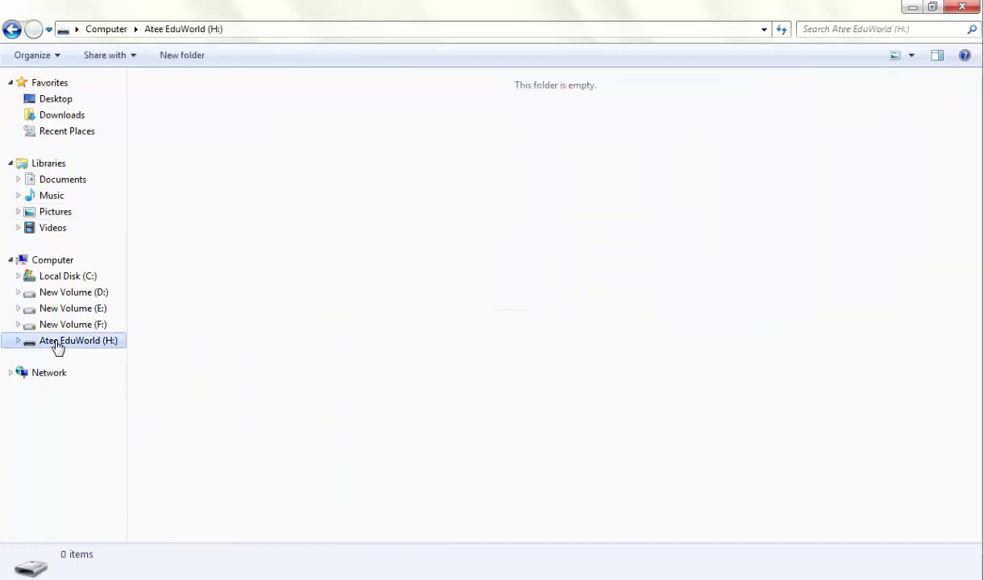
pyautogui.rightClick(364, 173)
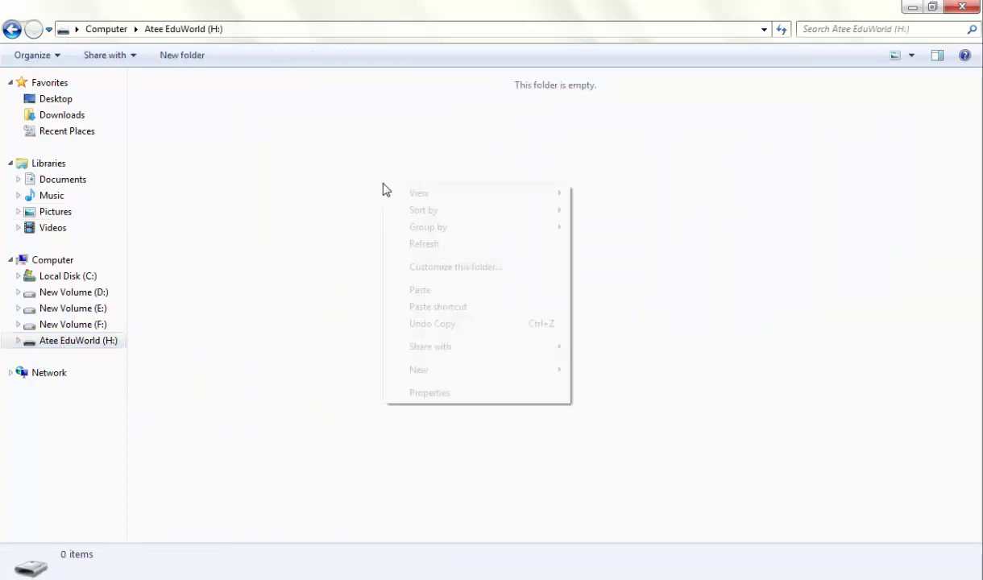
pyautogui.click(419, 288)
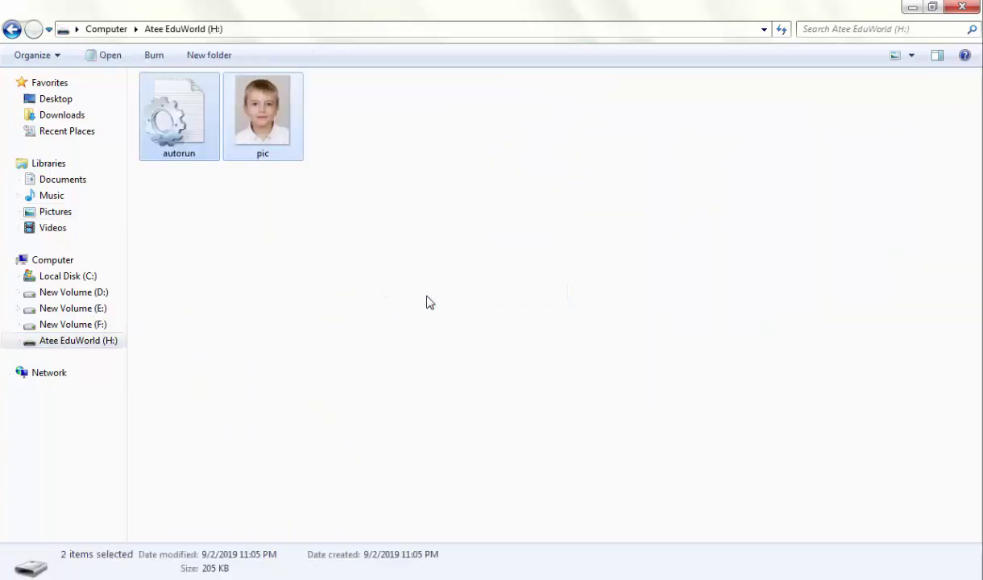
pyautogui.click(423, 254)
pyautogui.rightClick(439, 213)
pyautogui.click(451, 272)
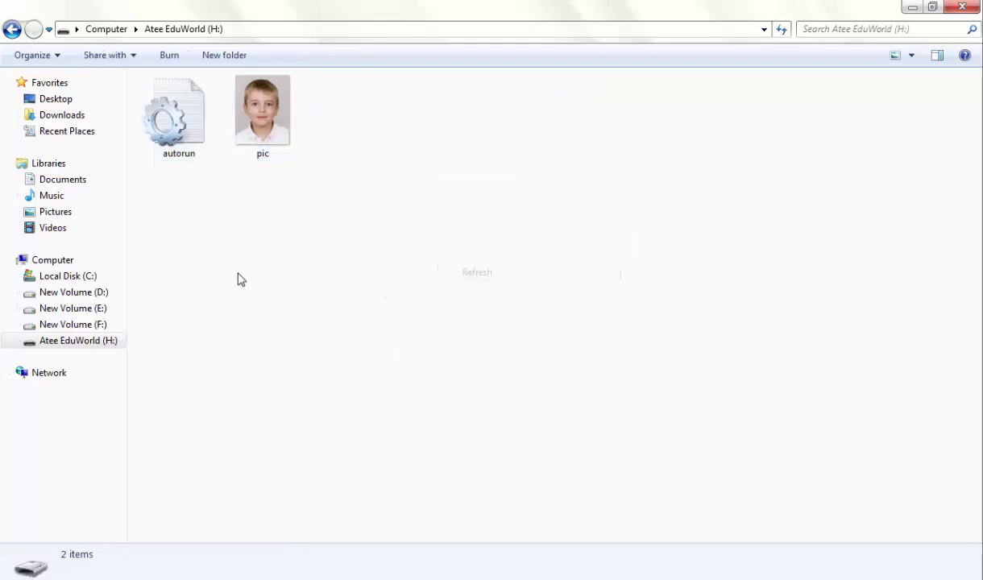
# Refresh the Computer view repeatedly to check the icon of the Atee EduWorld (H:) drive
pyautogui.click(73, 259)
pyautogui.rightClick(383, 212)
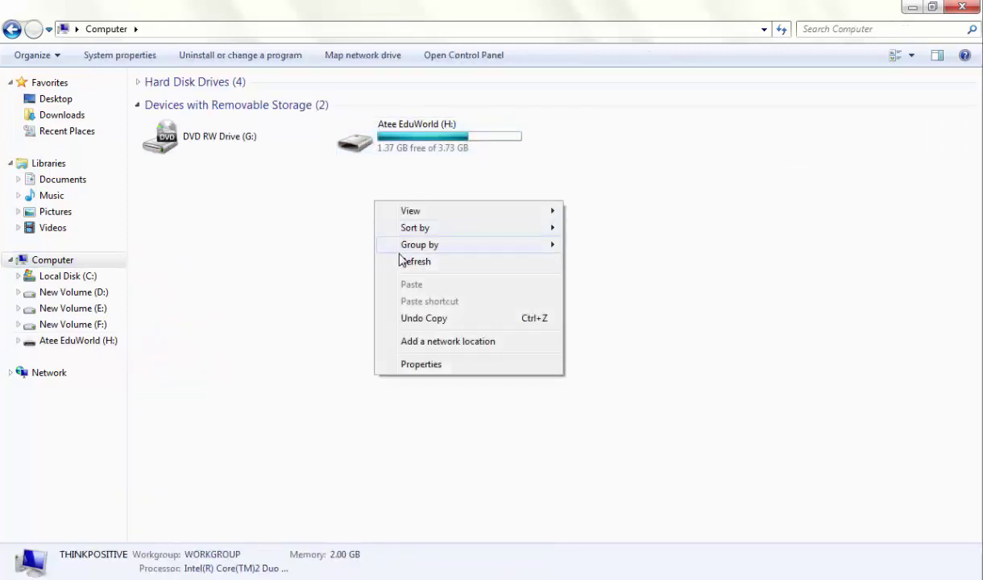
pyautogui.click(401, 259)
pyautogui.rightClick(475, 266)
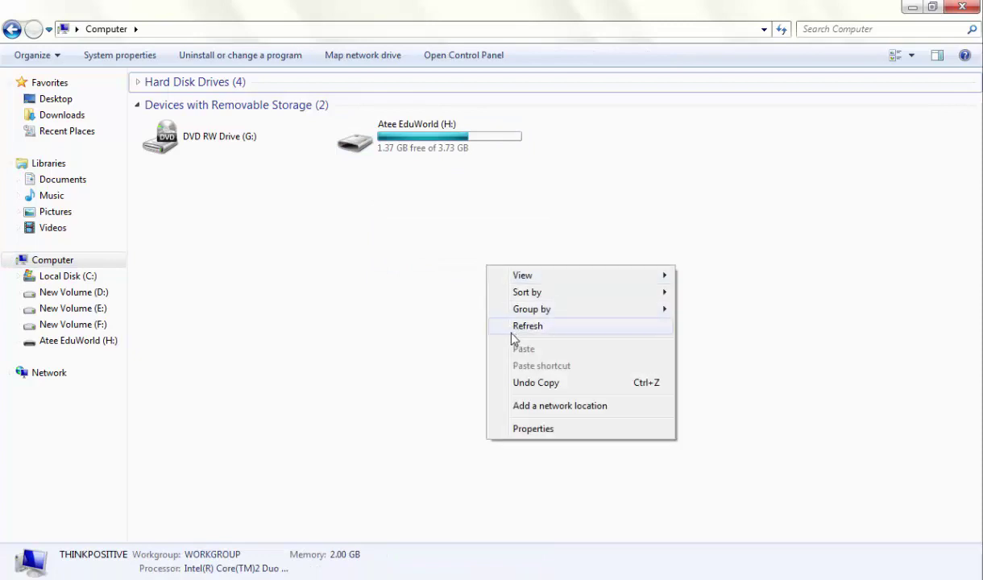
pyautogui.click(488, 322)
pyautogui.rightClick(474, 265)
pyautogui.click(494, 326)
pyautogui.rightClick(441, 251)
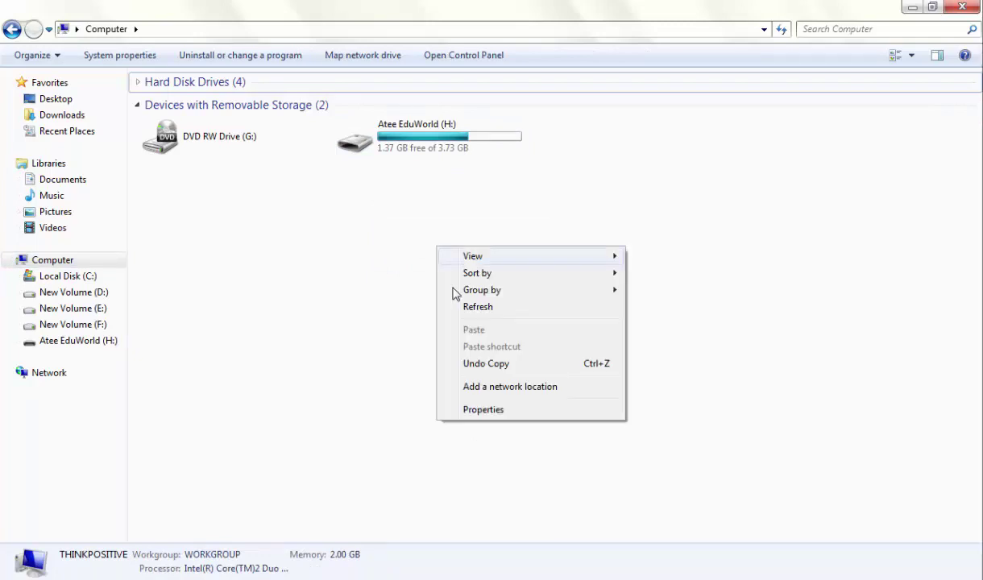
pyautogui.click(454, 306)
pyautogui.rightClick(453, 265)
pyautogui.click(472, 326)
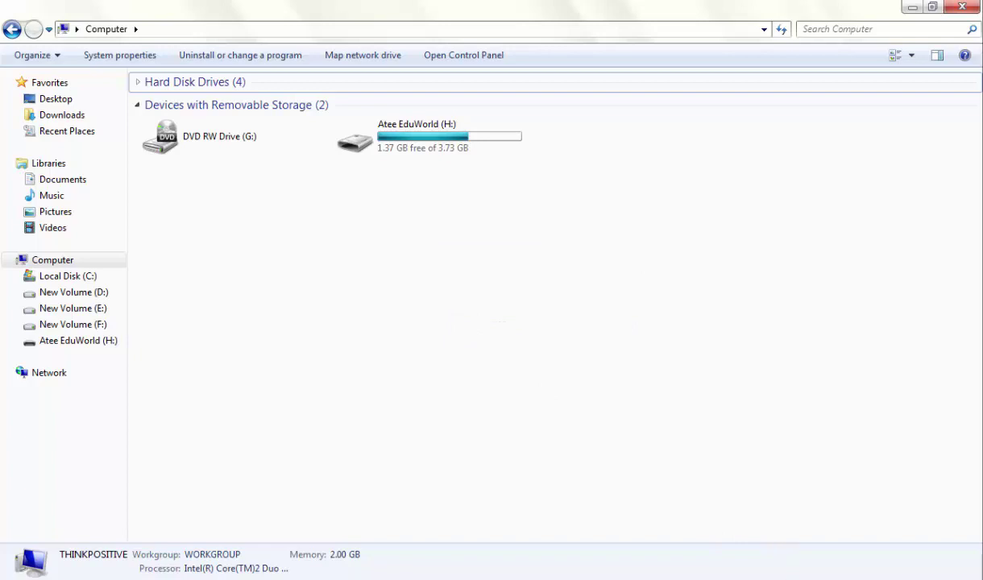
# Safely eject the Atee EduWorld (H:) USB drive and refresh the Computer view
pyautogui.click(831, 579)
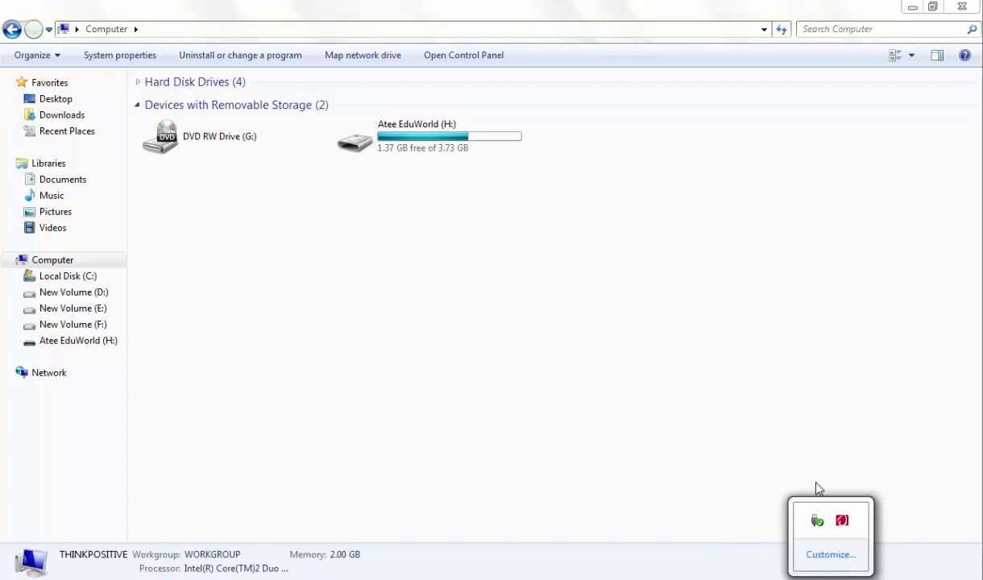
pyautogui.click(817, 521)
pyautogui.click(826, 495)
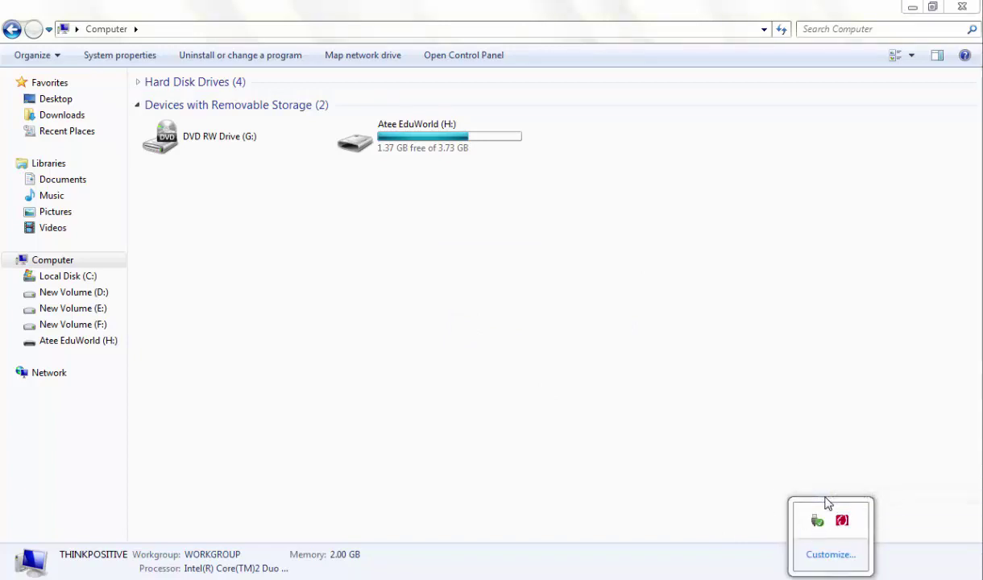
pyautogui.rightClick(544, 288)
pyautogui.click(583, 349)
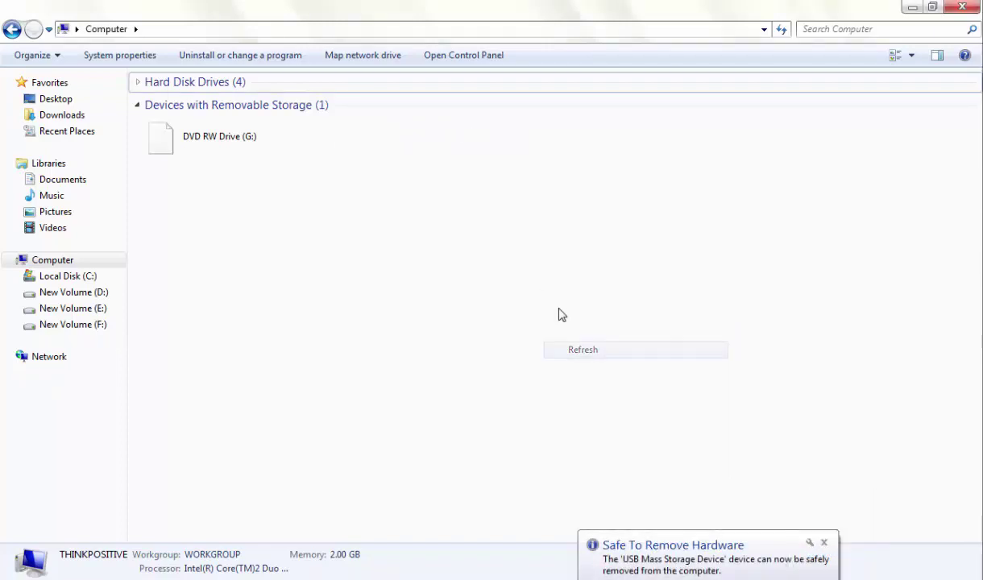
pyautogui.rightClick(561, 314)
pyautogui.press('e')
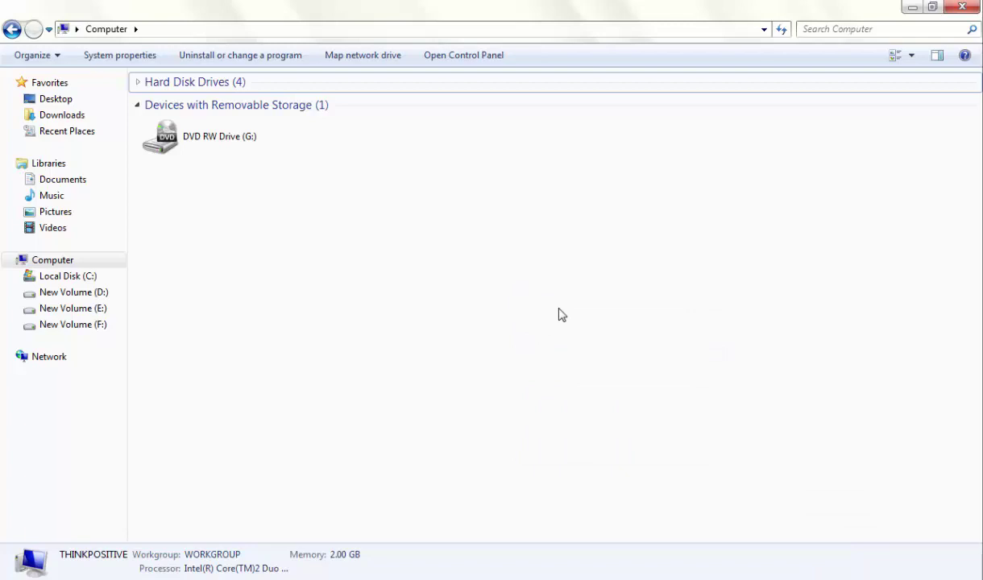
# Reconnect the USB drive and refresh the Computer view to check the drive's icon
pyautogui.hotkey('shift', 'F10')
pyautogui.press('Down')
pyautogui.press('Down')
pyautogui.press('Down')
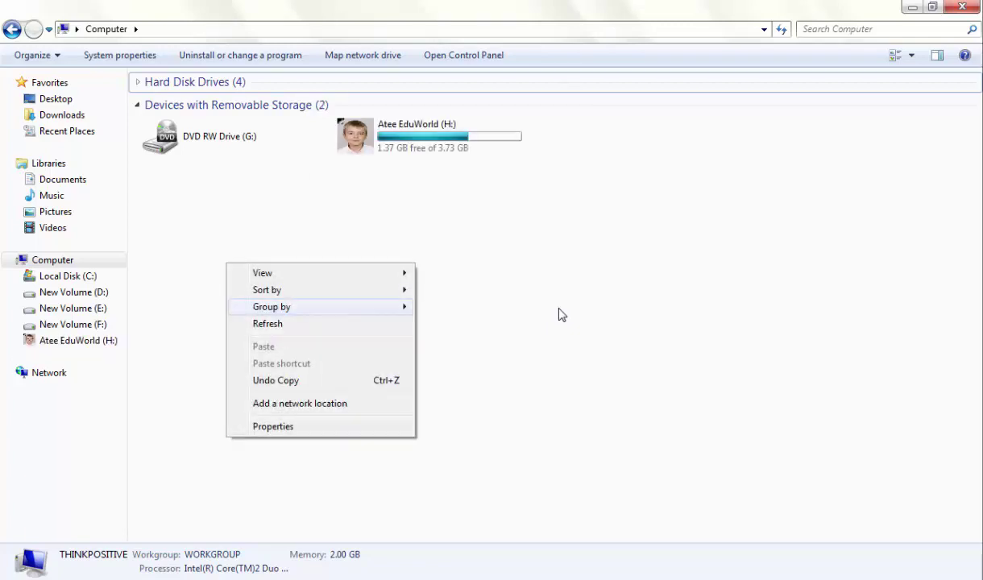
pyautogui.press('Down')
pyautogui.press('Return')
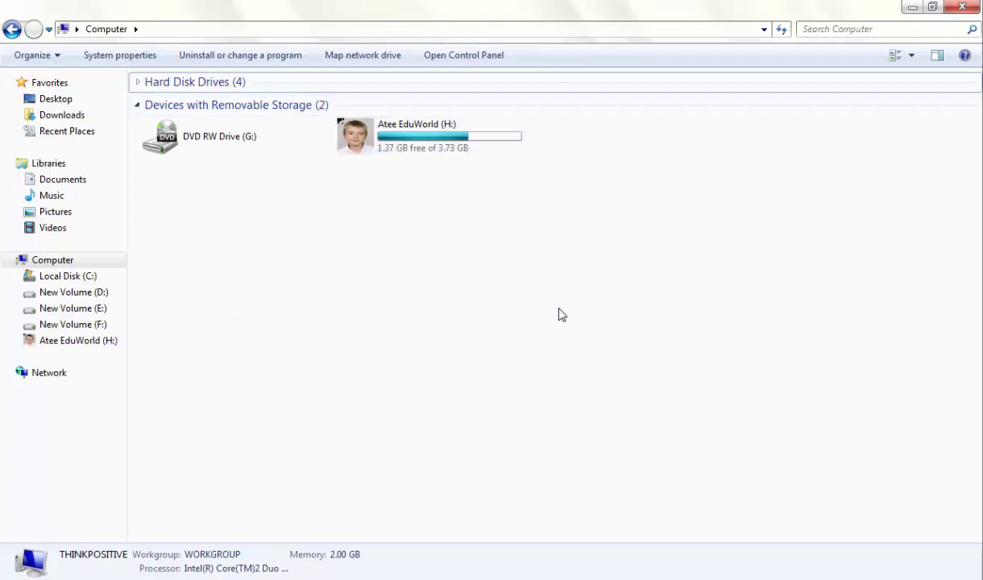
pyautogui.hotkey('shift', 'F10')
pyautogui.click(561, 315)
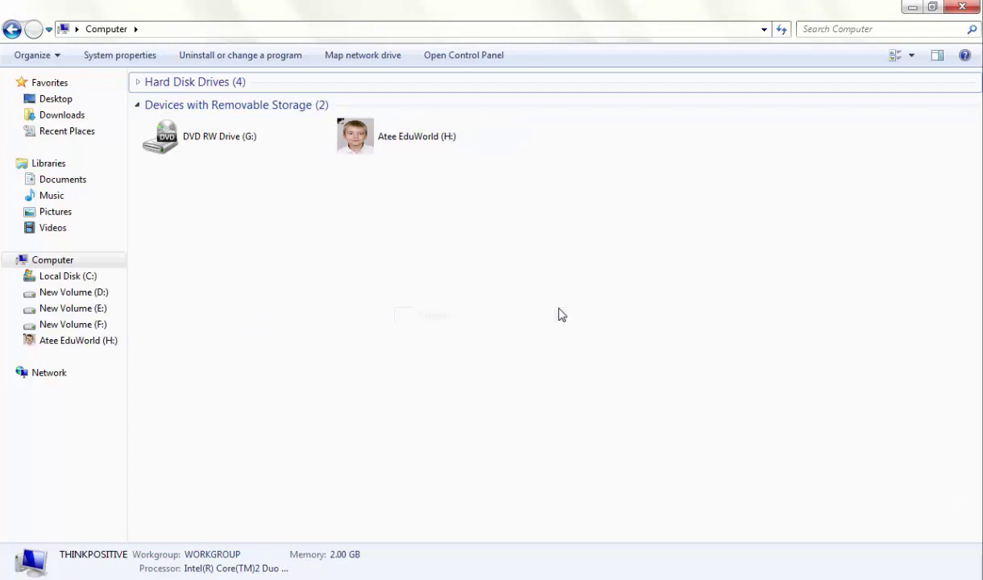